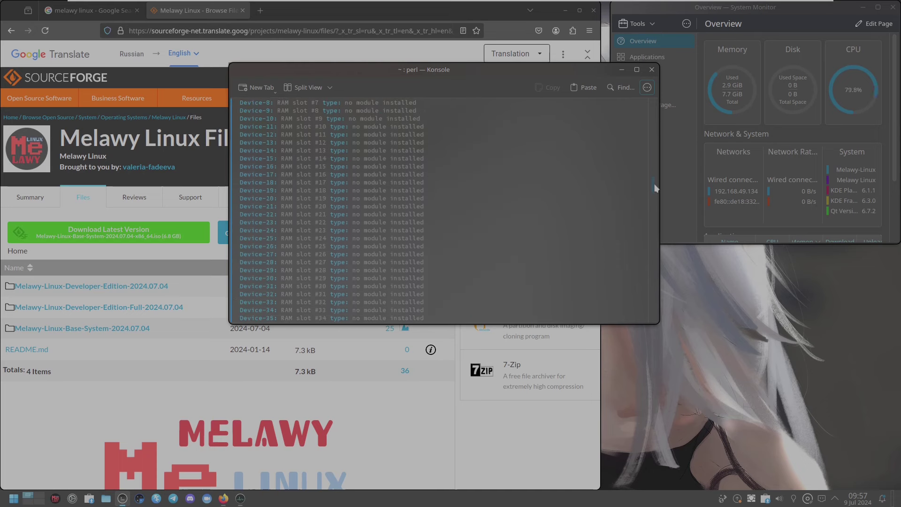
- Run cat /etc/issue and htop in Konsole, then close the terminal despite htop running
left_click_drag(656, 197, 656, 325)
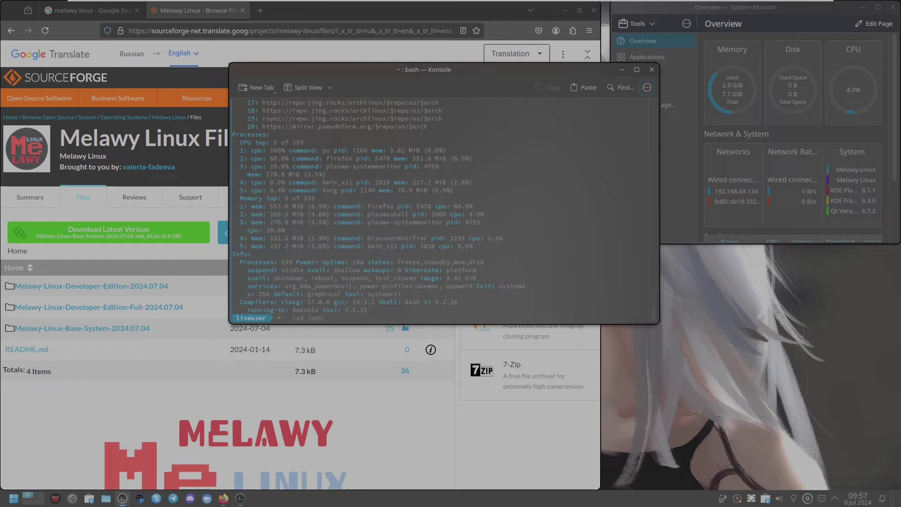
key("Return")
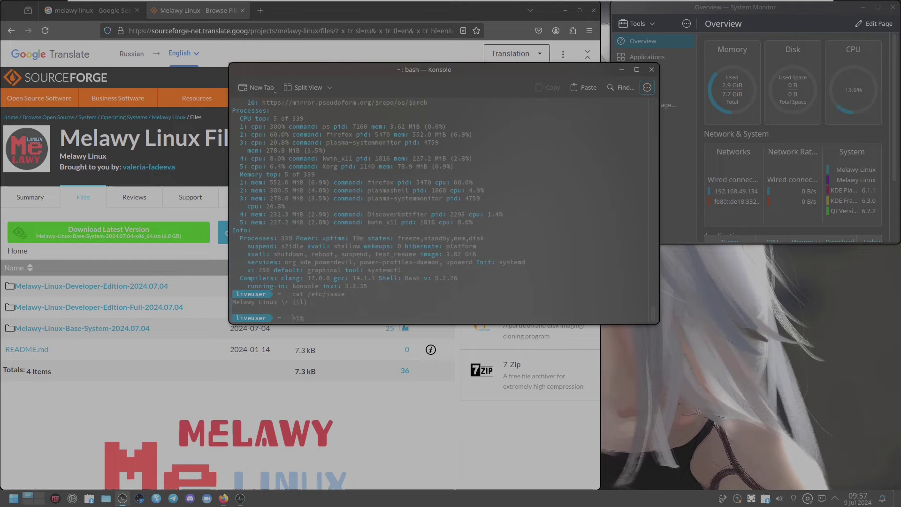
key("Return")
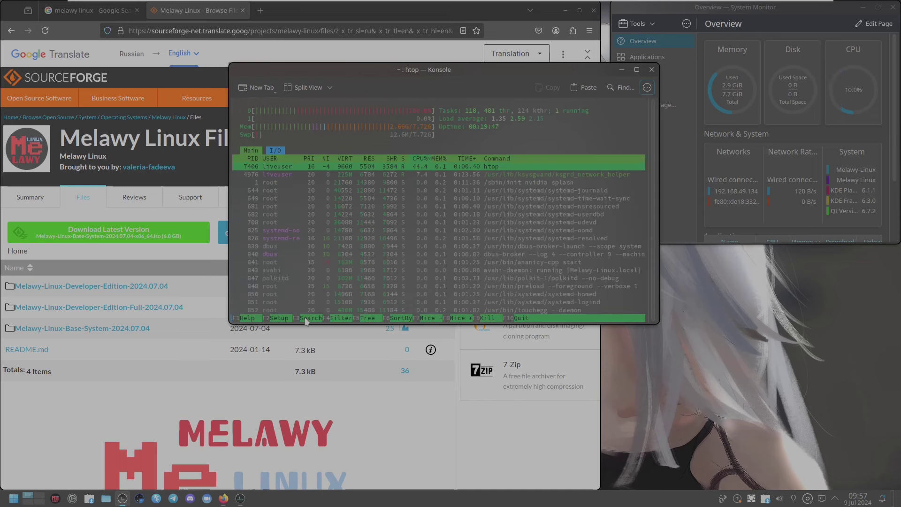
left_click(652, 70)
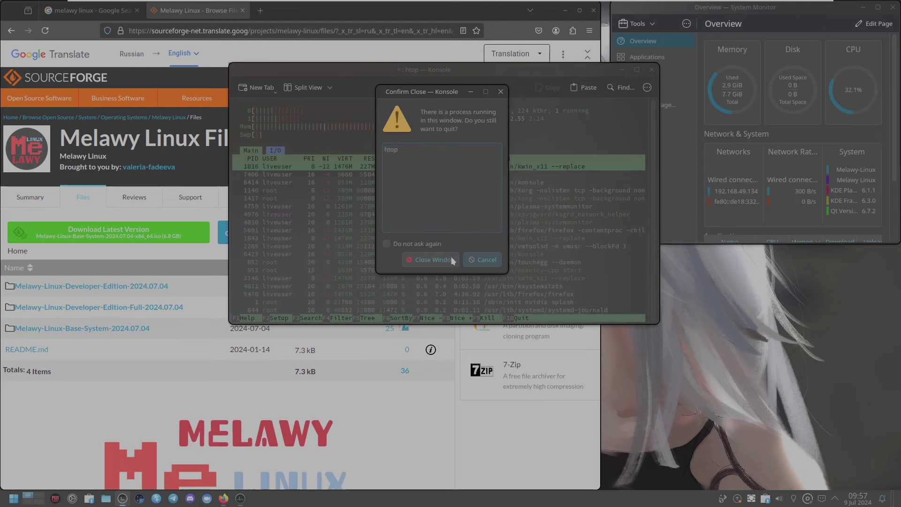
left_click(448, 262)
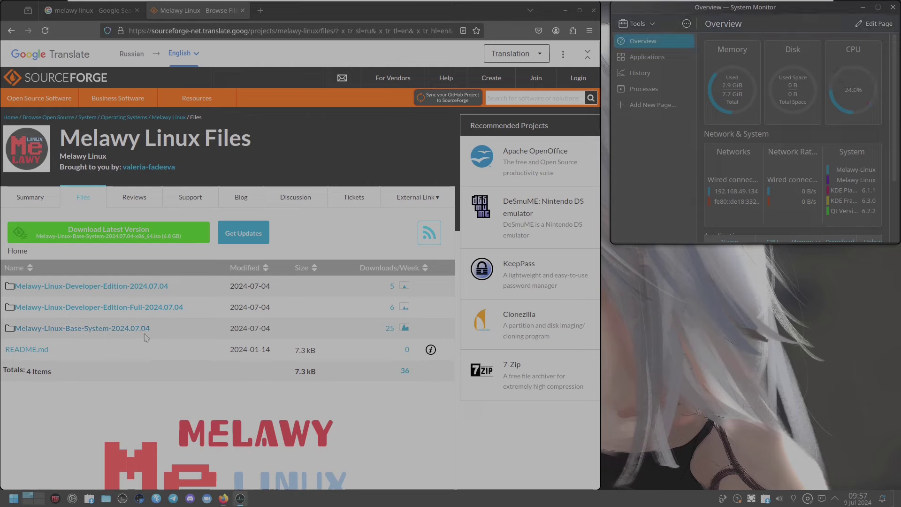
- Browse the Base-System, Developer-Edition-Full and Developer-Edition 2024.07.04 folders, down to the part subfolder
left_click(126, 333)
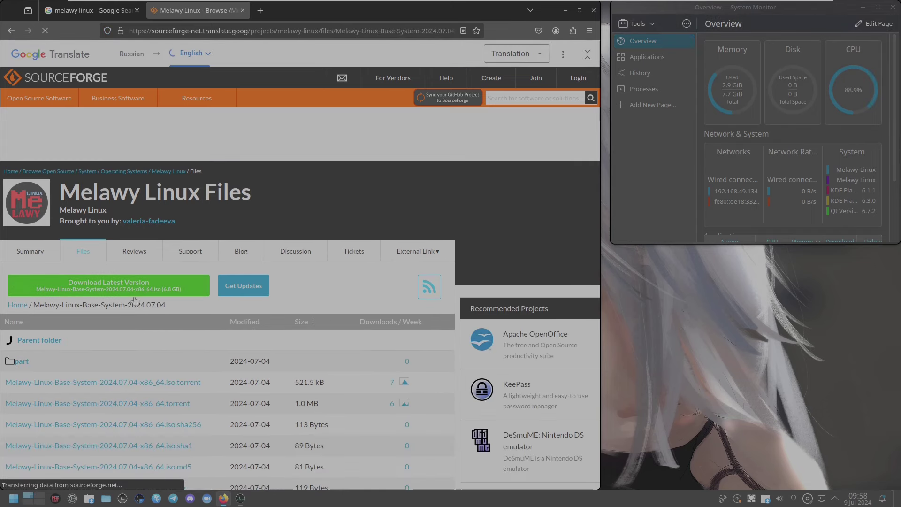
left_click_drag(182, 306, 131, 305)
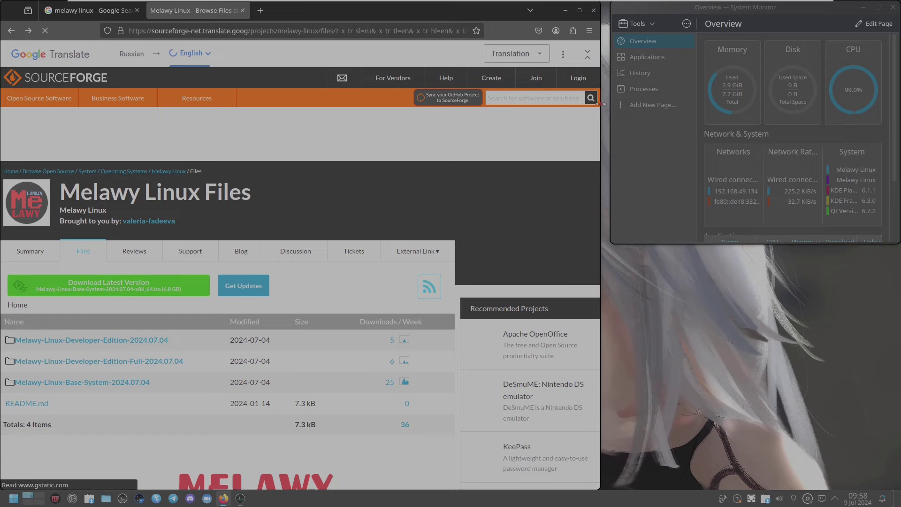
left_click(109, 368)
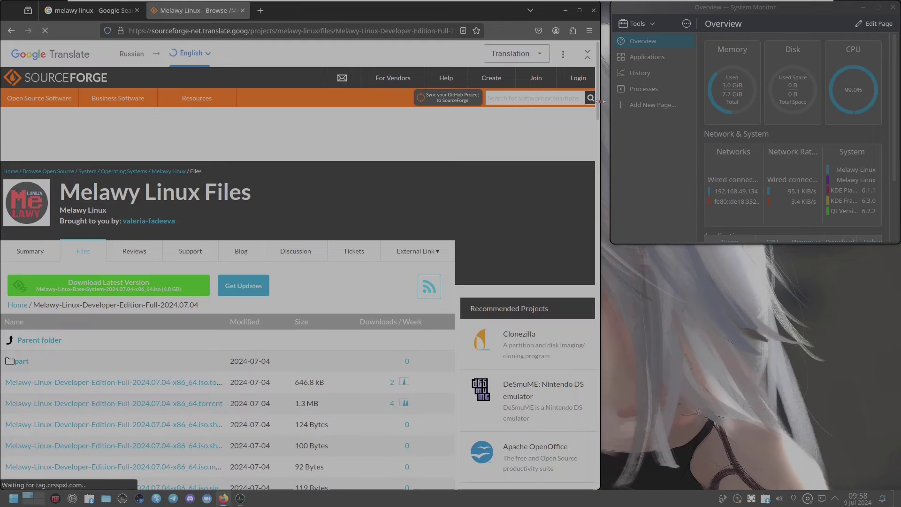
left_click_drag(602, 100, 600, 138)
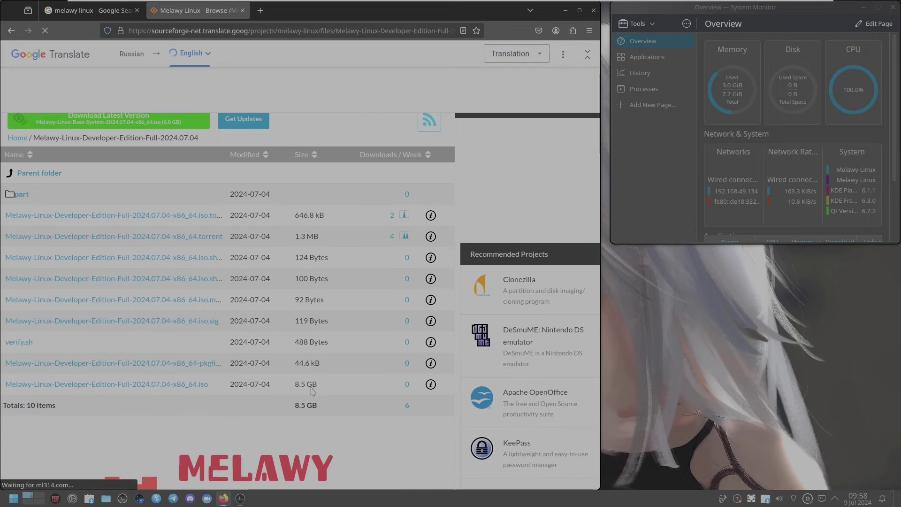
left_click(34, 175)
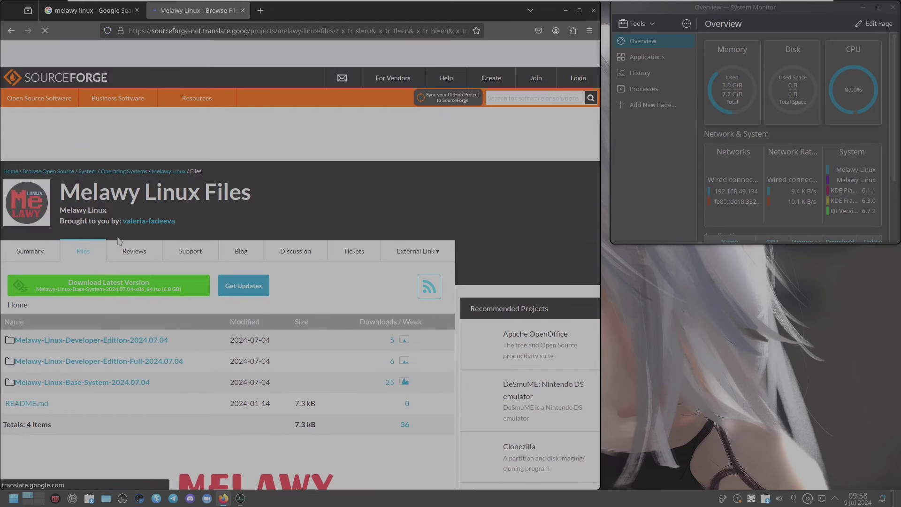
left_click(119, 340)
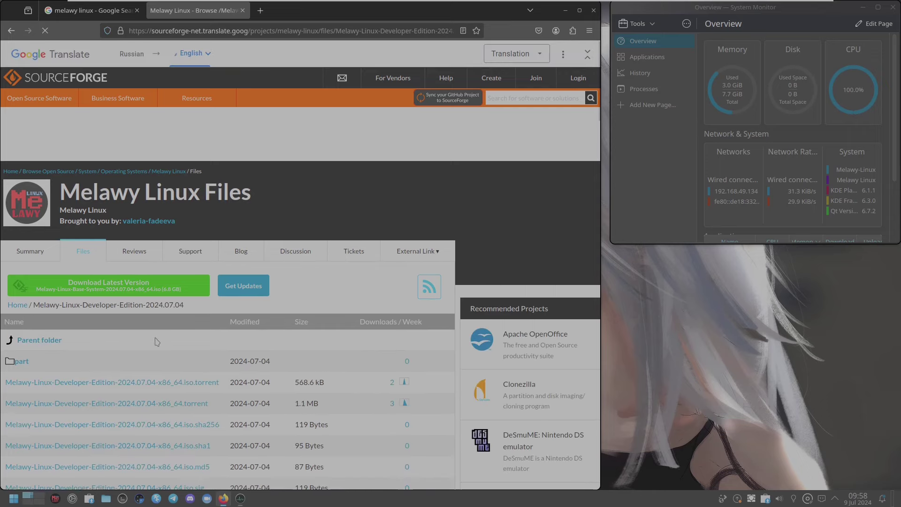
scroll(599, 115, "down", 4)
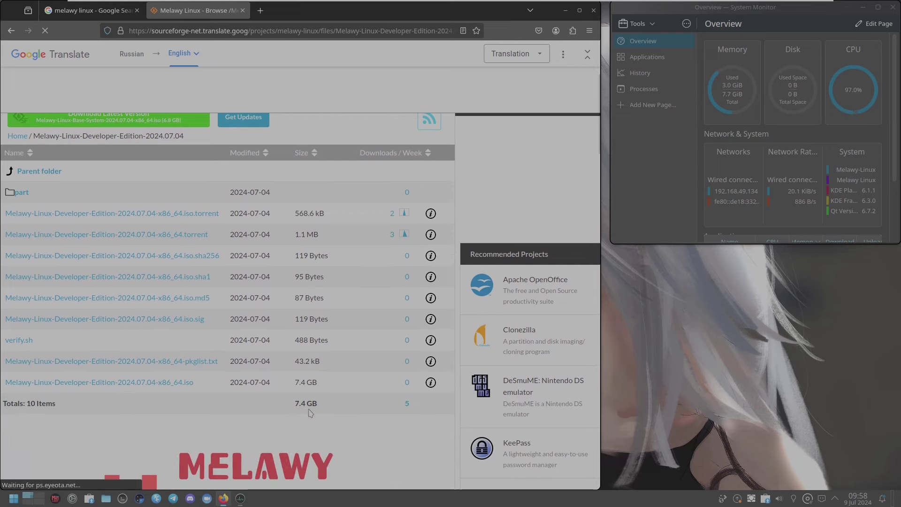
scroll(601, 173, "down", 5)
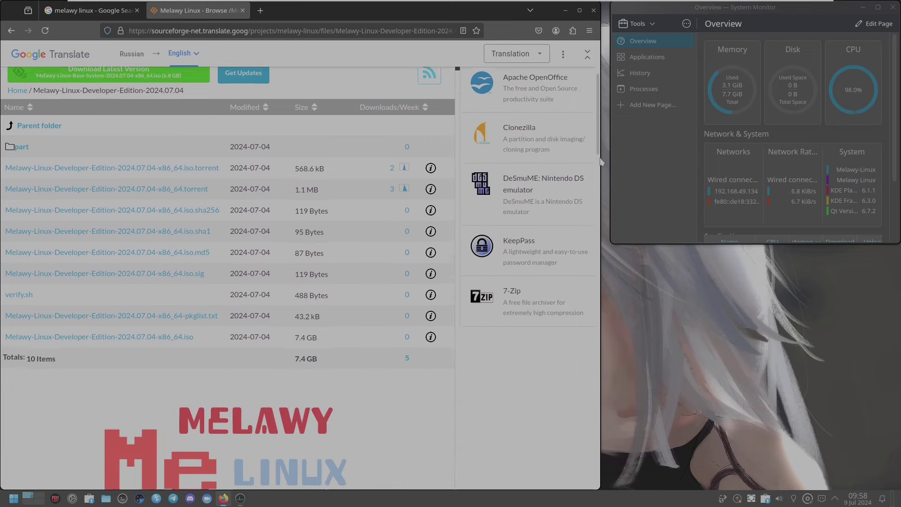
left_click_drag(602, 173, 328, 124)
left_click(115, 309)
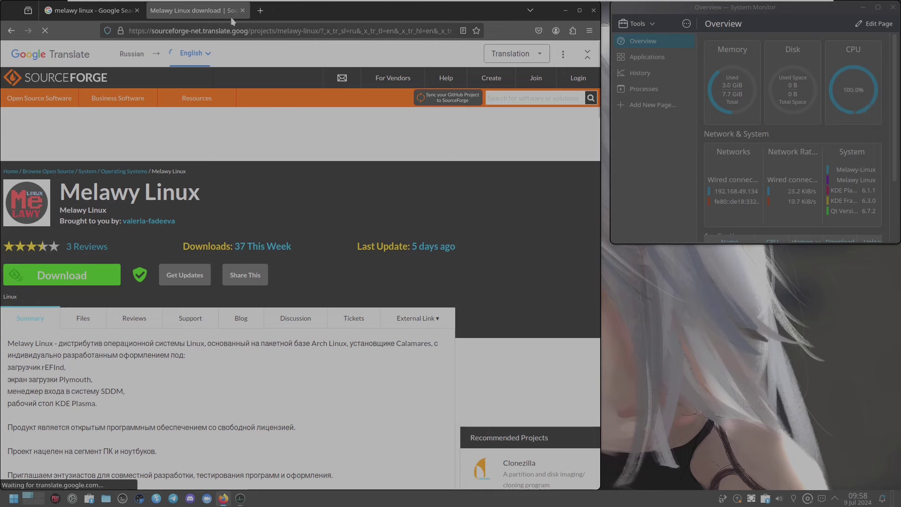
- Close the SourceForge tab, view melawy.ru translated to English, then close Firefox
left_click(243, 11)
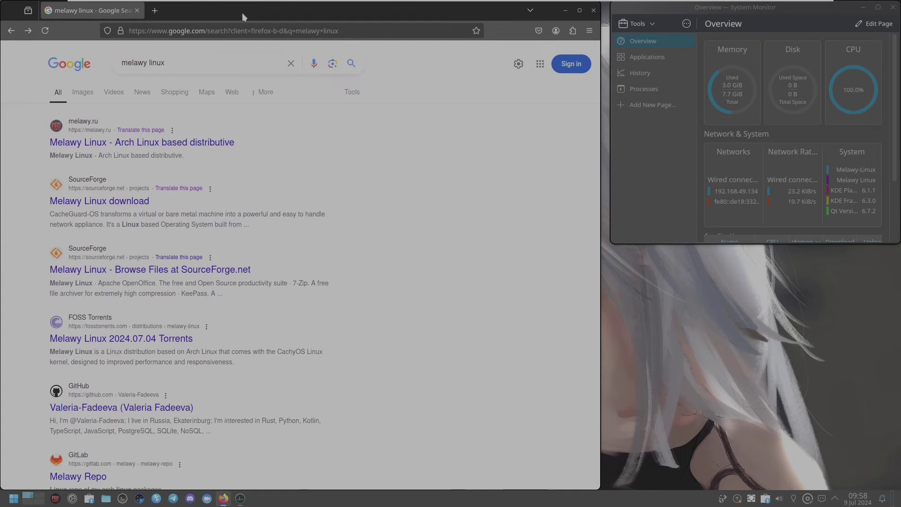
left_click(160, 132)
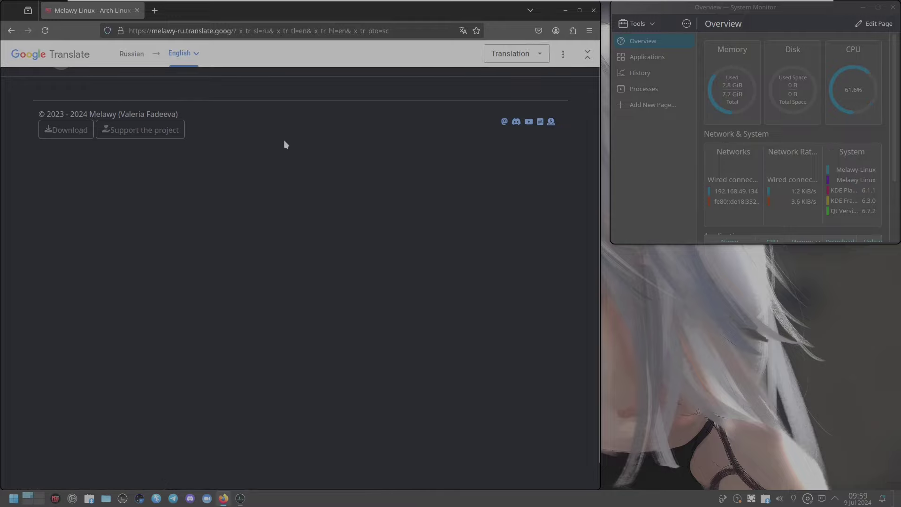
left_click(592, 10)
left_click(16, 494)
- Glance at the July calendar and the status and notifications panel in the tray
mouse_move(66, 291)
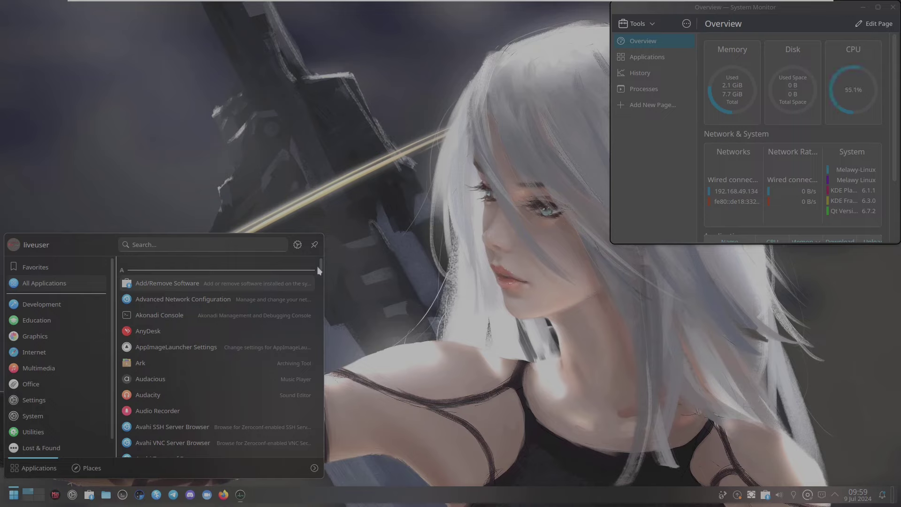
left_click_drag(320, 268, 324, 458)
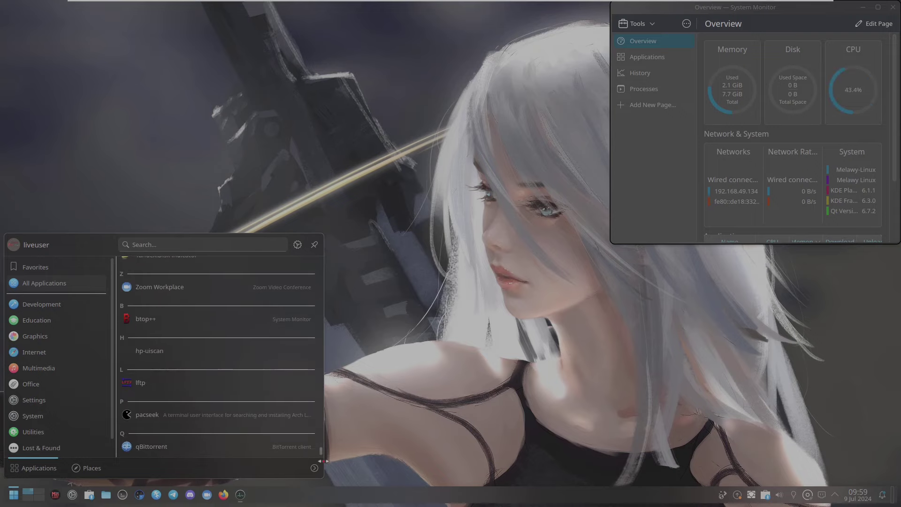
left_click(853, 498)
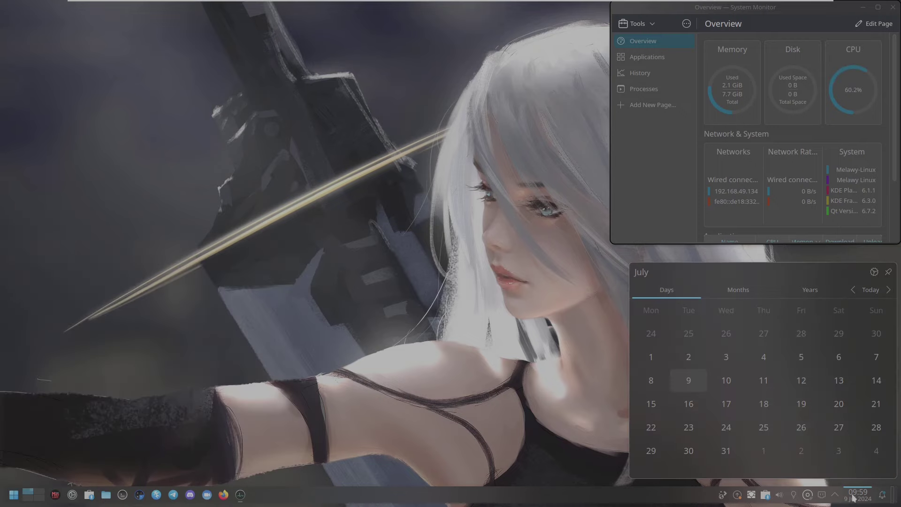
left_click(852, 497)
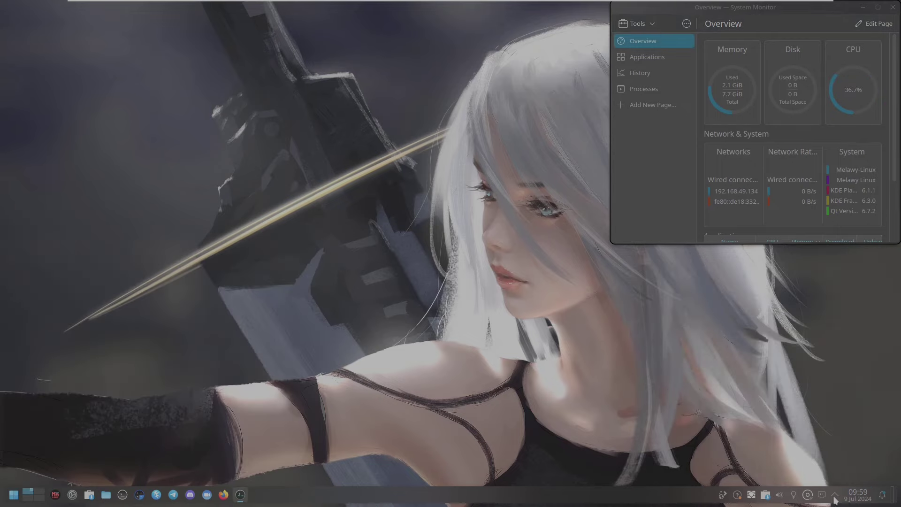
left_click(835, 495)
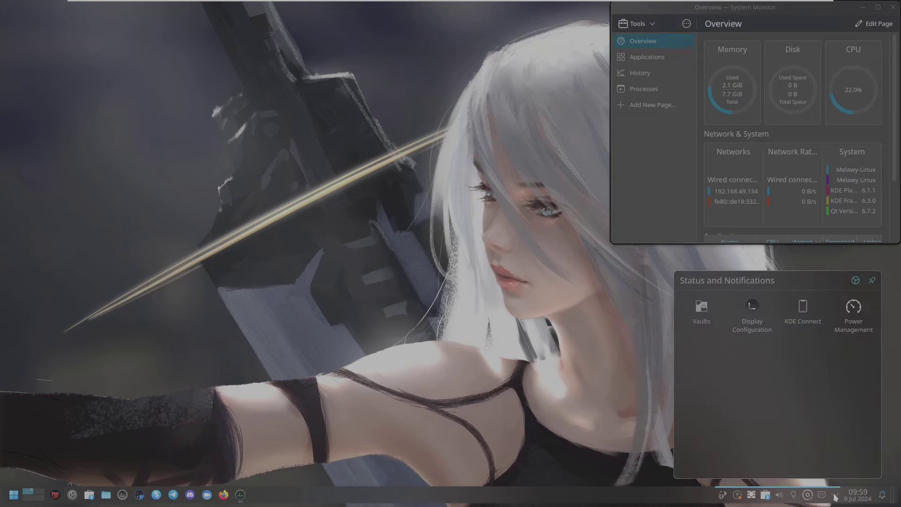
left_click(835, 496)
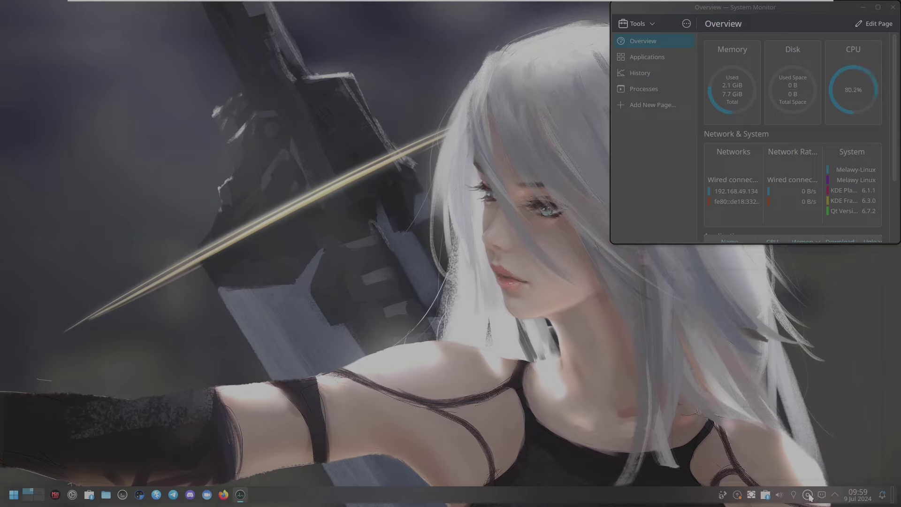
- Check the network, Night Light and volume applets, and view the firewall applet's About information
left_click(808, 496)
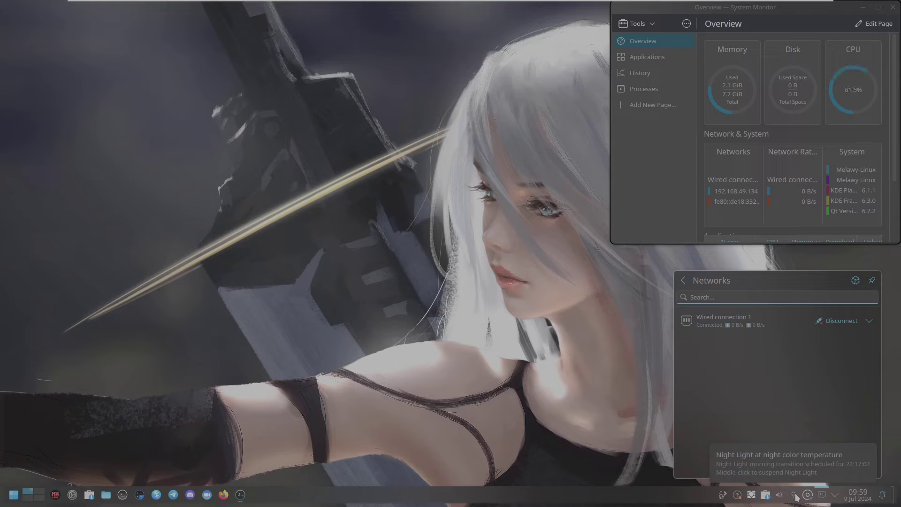
left_click(795, 496)
left_click(779, 495)
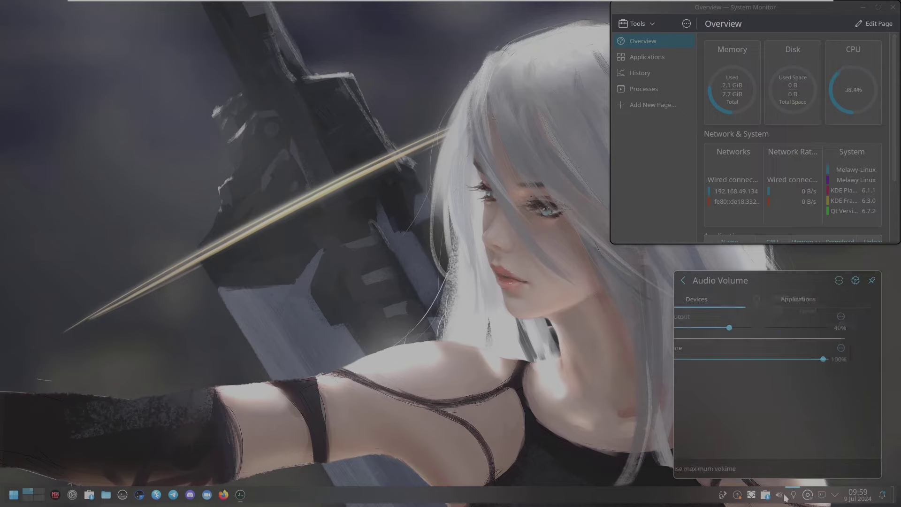
right_click(752, 496)
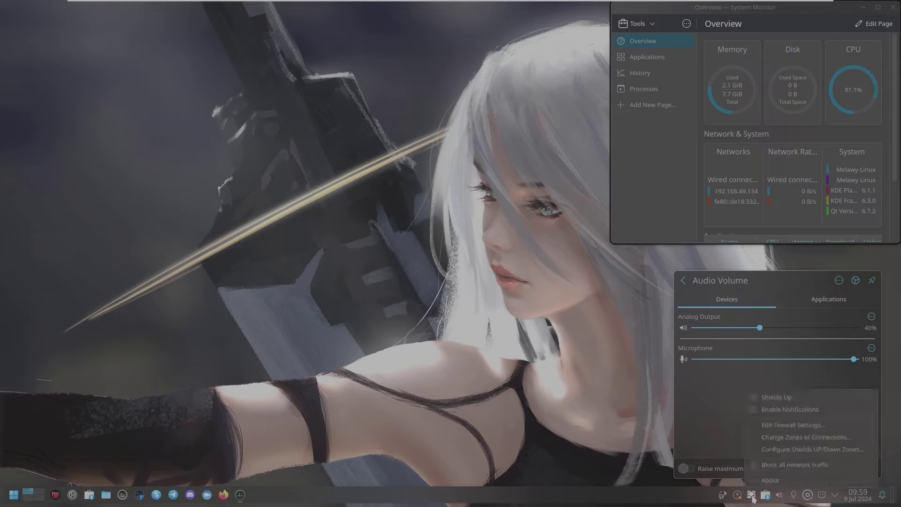
left_click(793, 480)
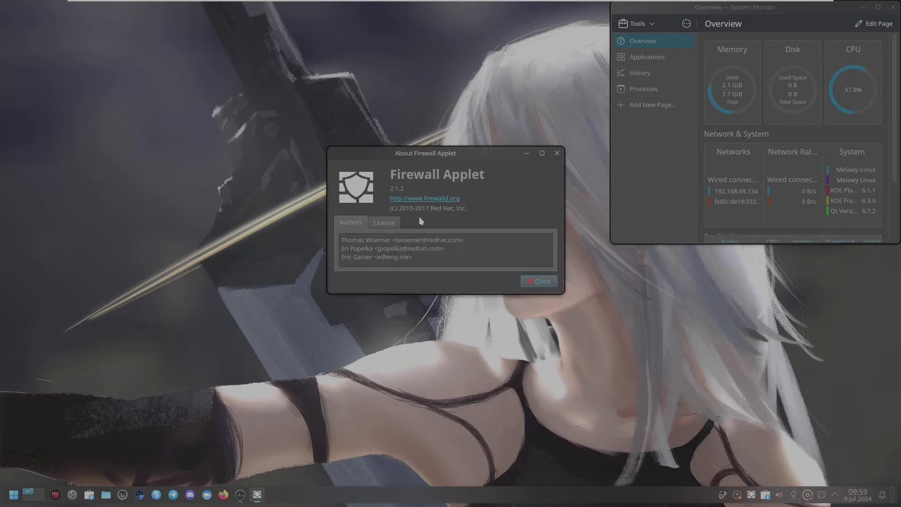
left_click(539, 283)
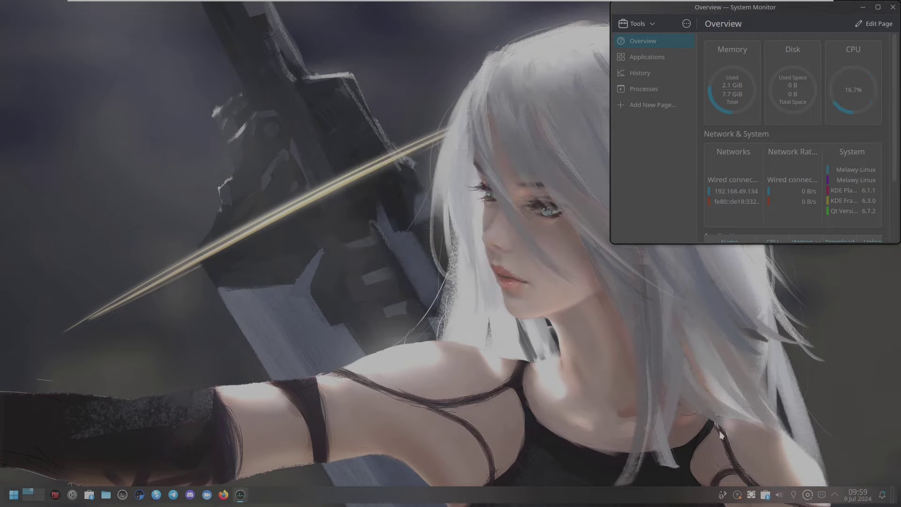
right_click(767, 496)
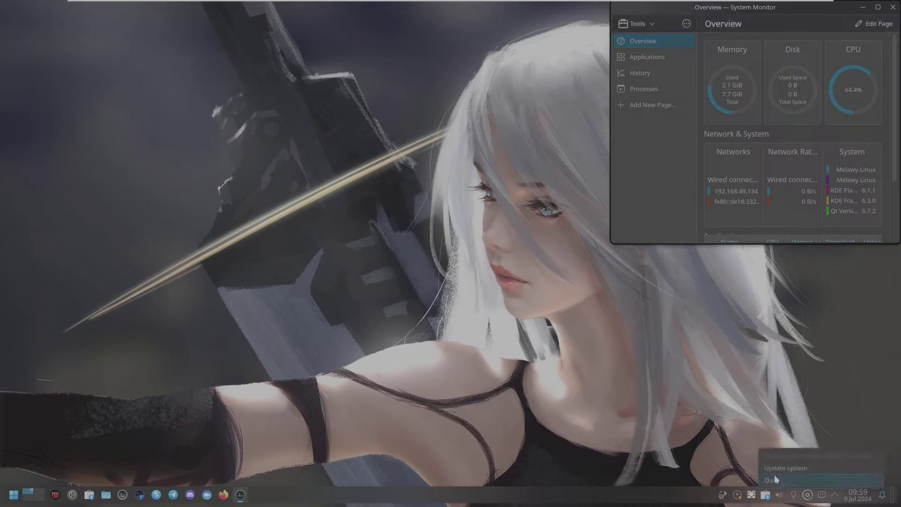
left_click(579, 425)
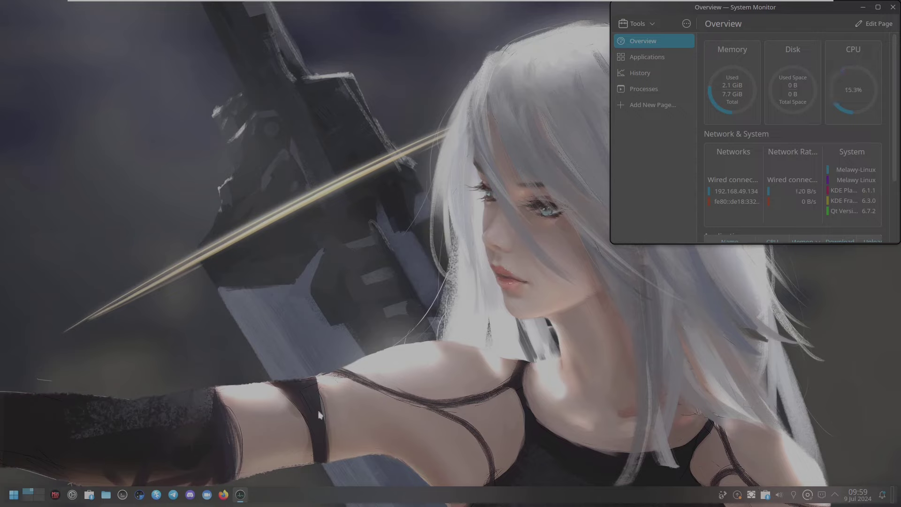
- Launch Pamac, move its window to the upper left and enlarge it to show Browse
left_click(89, 496)
key("Print")
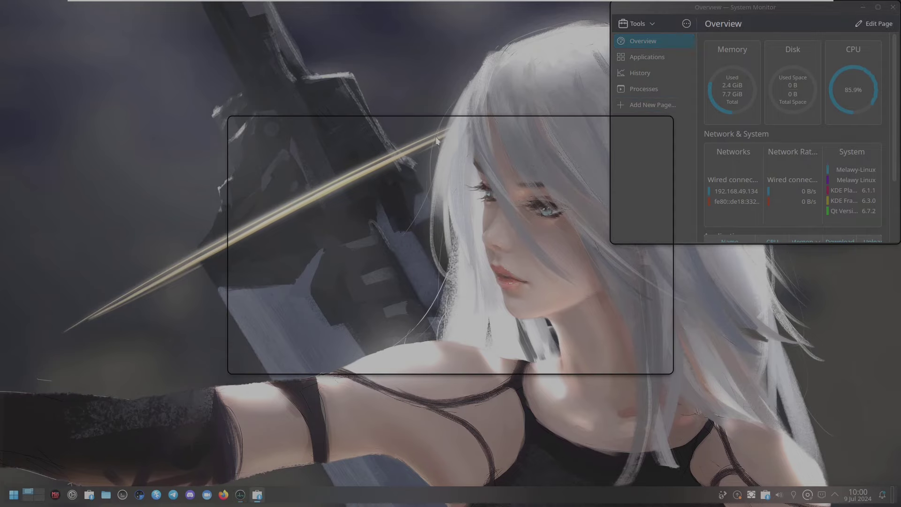
left_click_drag(539, 124, 319, 10)
left_click_drag(452, 263, 584, 483)
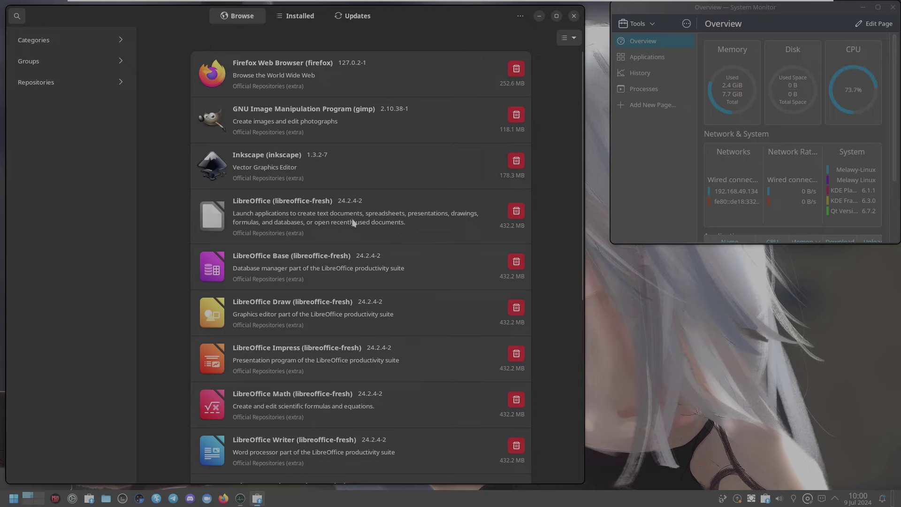
mouse_move(582, 174)
left_mouse_down()
mouse_move(578, 355)
mouse_move(578, 162)
left_mouse_up()
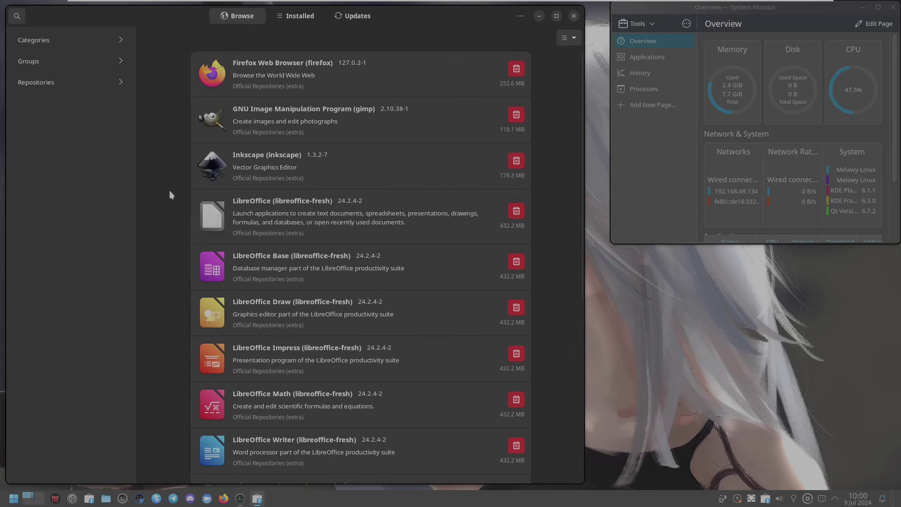
- Scroll through the Installed package list from Ark onward, then switch to the Updates tab
left_click(292, 21)
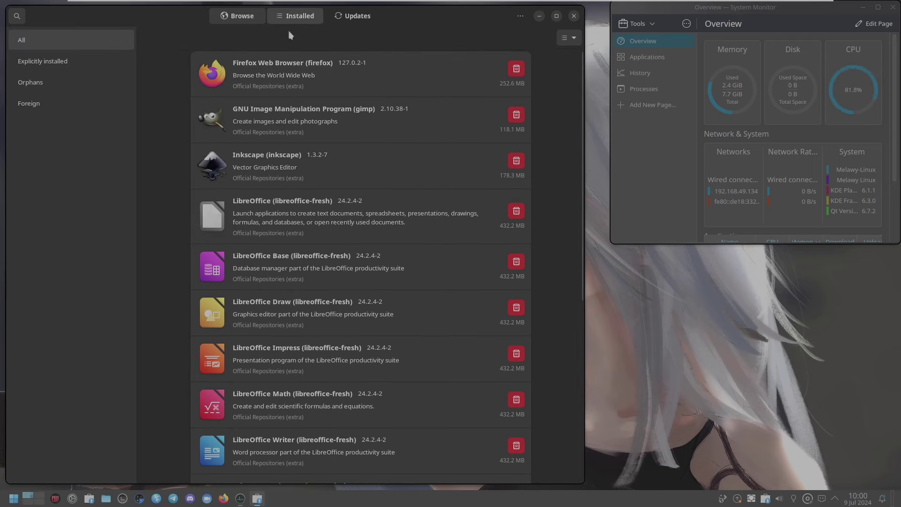
left_click_drag(582, 80, 583, 374)
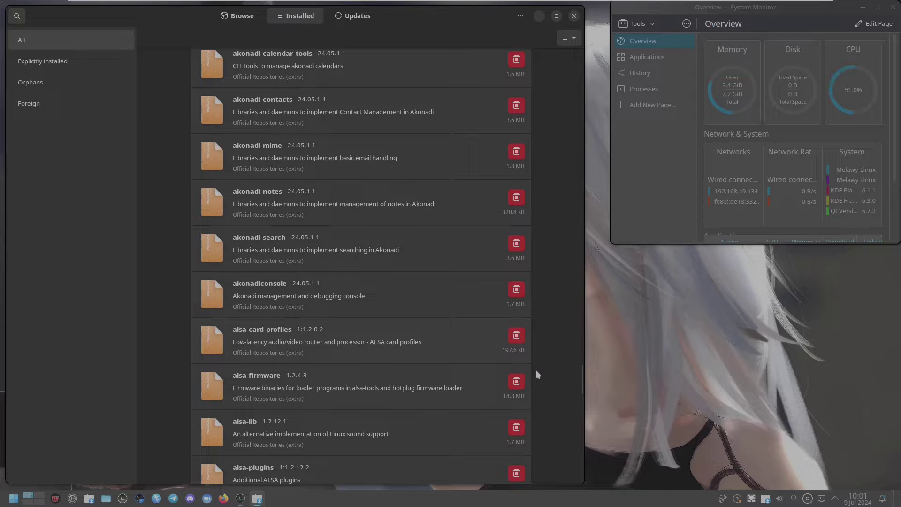
left_click_drag(580, 376, 579, 502)
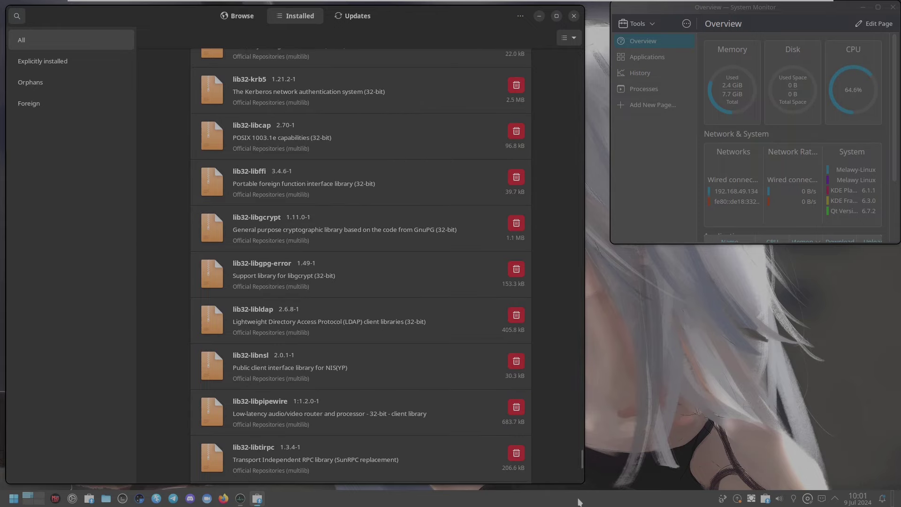
left_click_drag(582, 471, 581, 488)
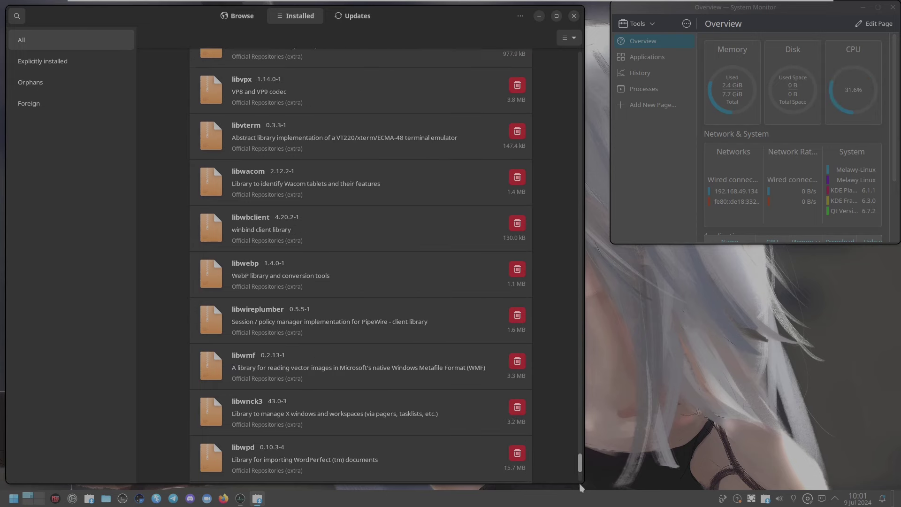
mouse_move(581, 476)
left_mouse_down()
mouse_move(582, 496)
mouse_move(584, 470)
mouse_move(581, 486)
left_mouse_up()
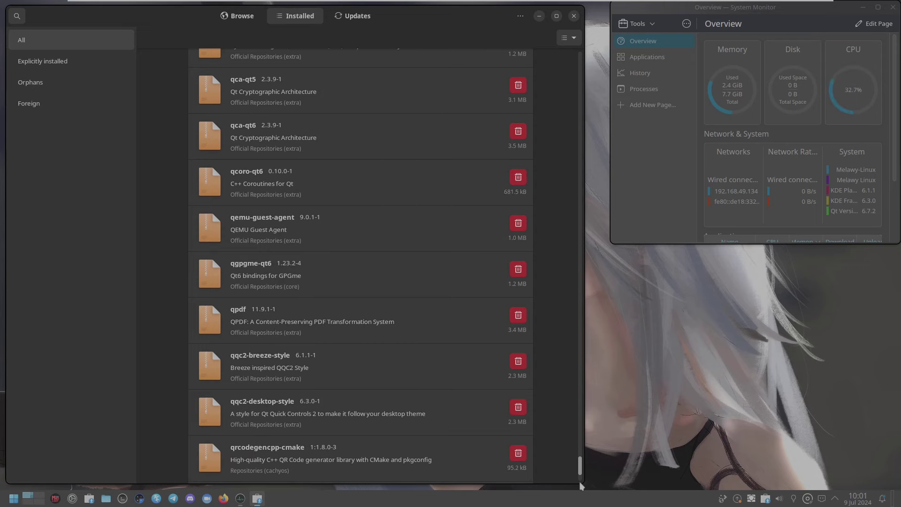
left_click_drag(581, 476, 580, 65)
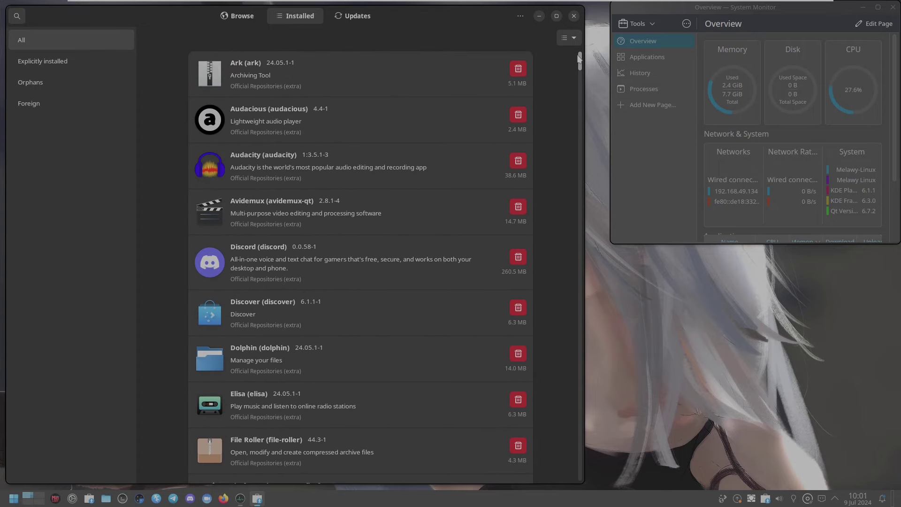
left_click(370, 18)
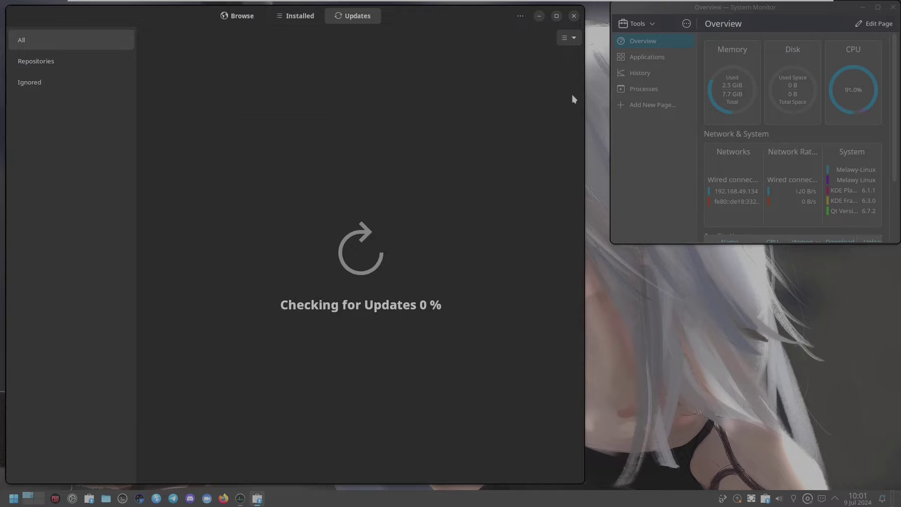